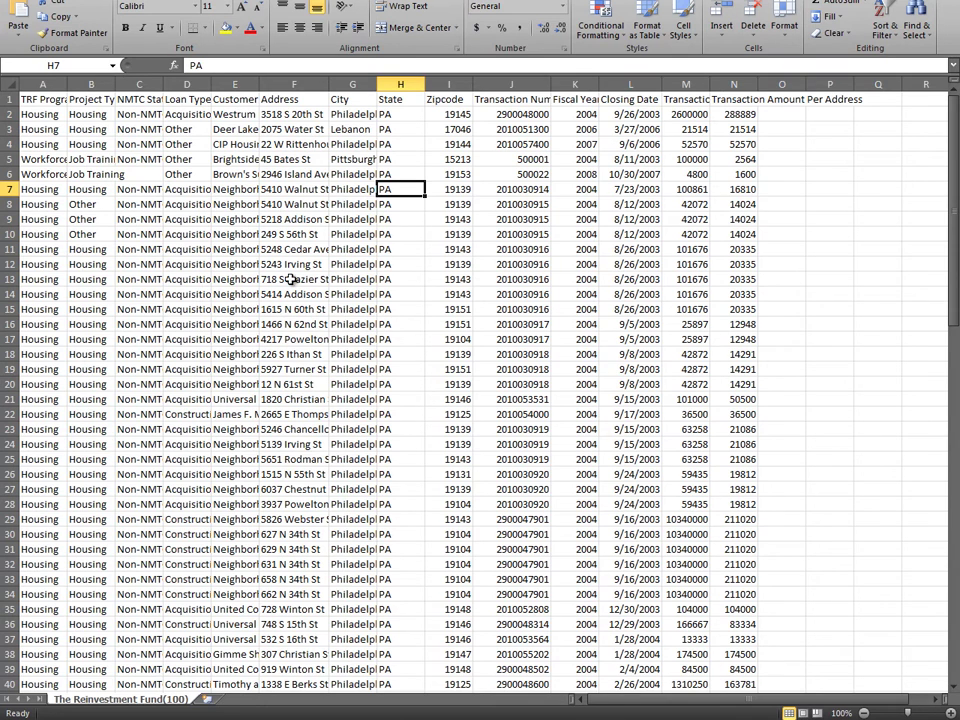
# Step: Check the Excel sheet's Address, City, State and Zipcode columns and a sample zip code
pyautogui.click(300, 100)
pyautogui.click(355, 100)
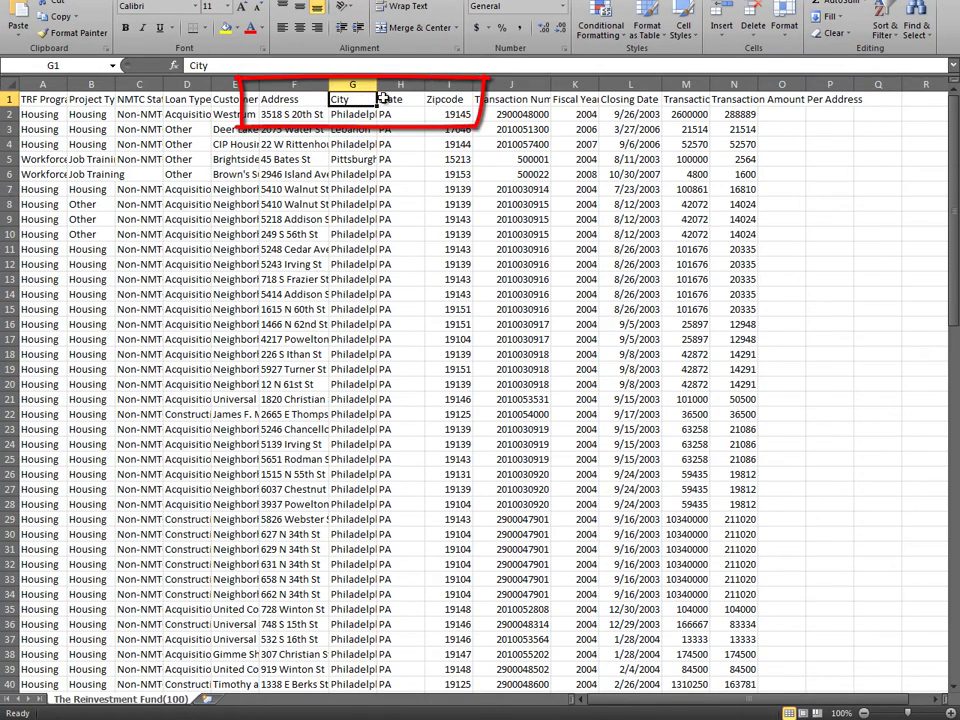
pyautogui.click(402, 100)
pyautogui.click(445, 100)
pyautogui.click(447, 145)
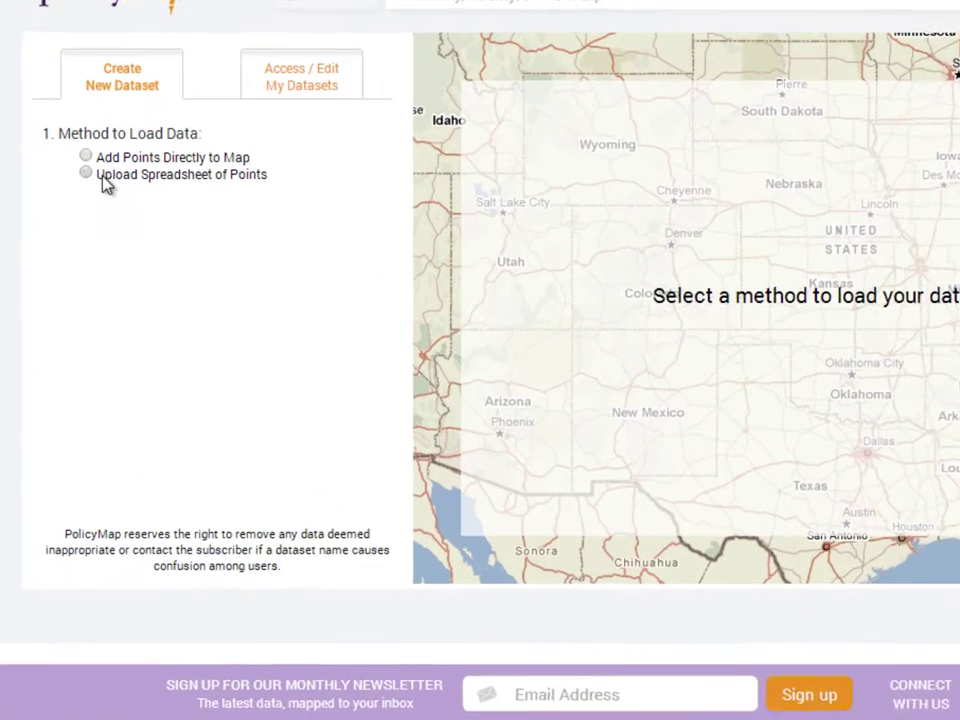
# Step: Create a spreadsheet-of-points dataset named 'Sites', shared with Myself Only
pyautogui.click(62, 186)
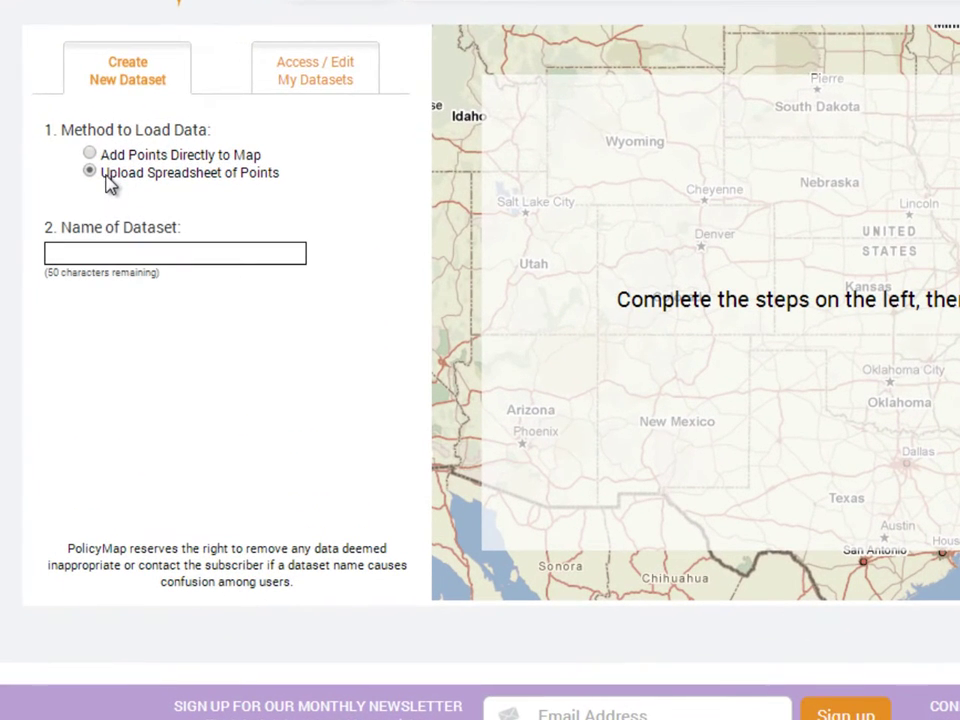
pyautogui.click(79, 253)
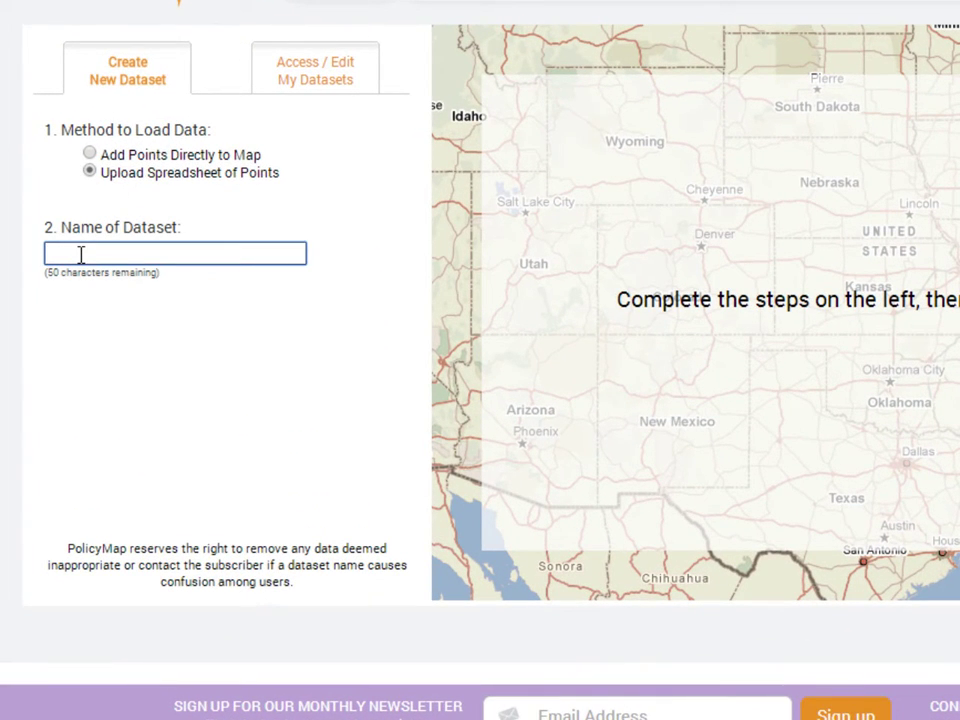
pyautogui.write('Sites')
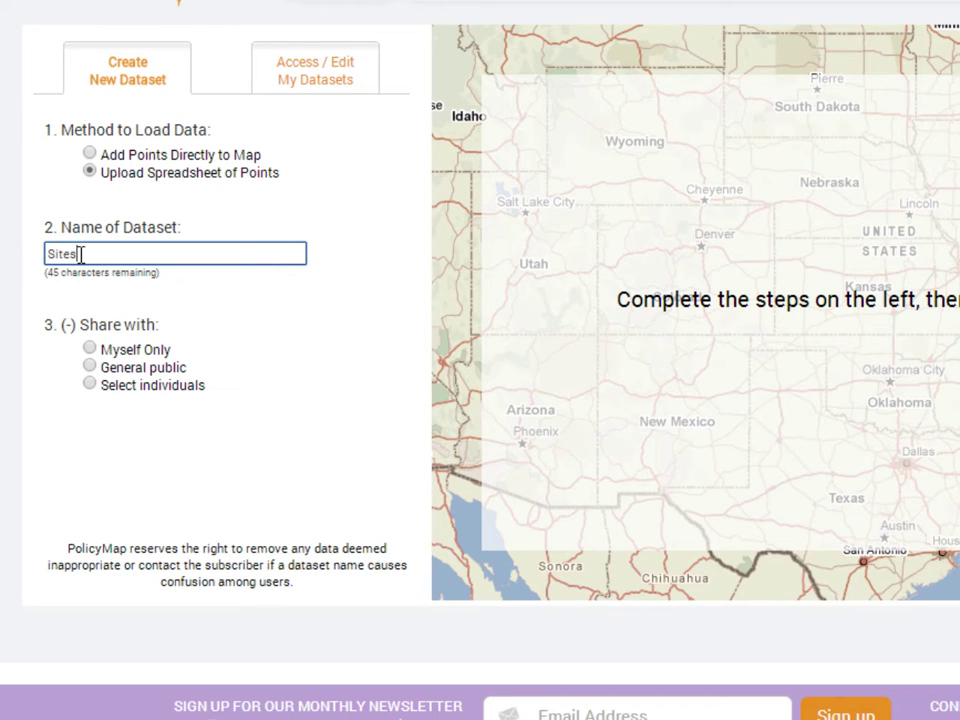
pyautogui.click(131, 352)
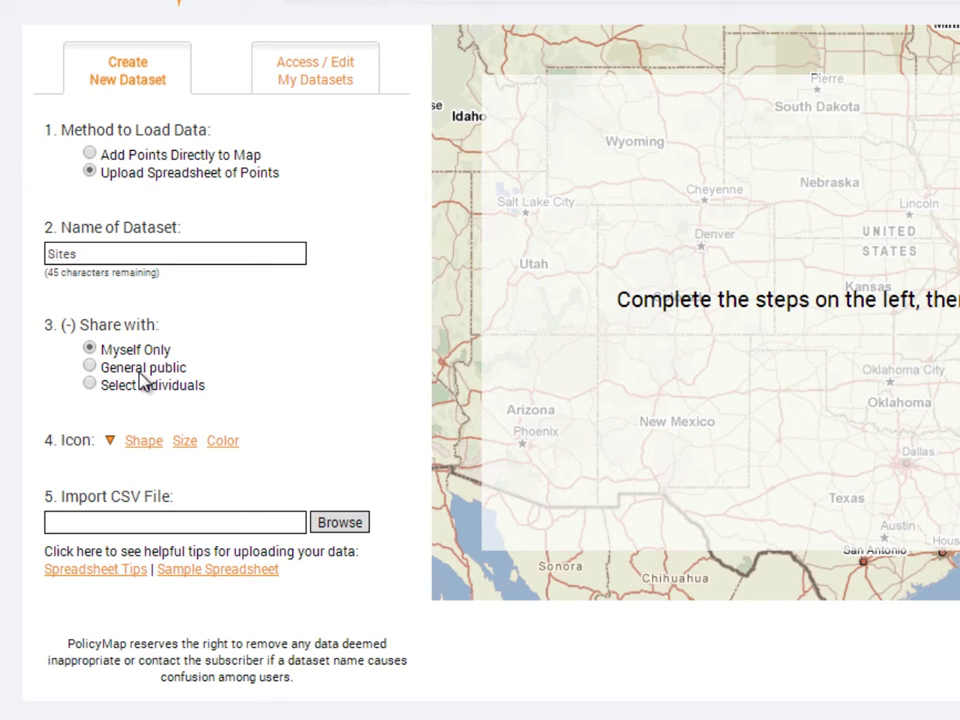
# Step: Try the General public and Select individuals sharing options, then return to Myself Only
pyautogui.click(140, 370)
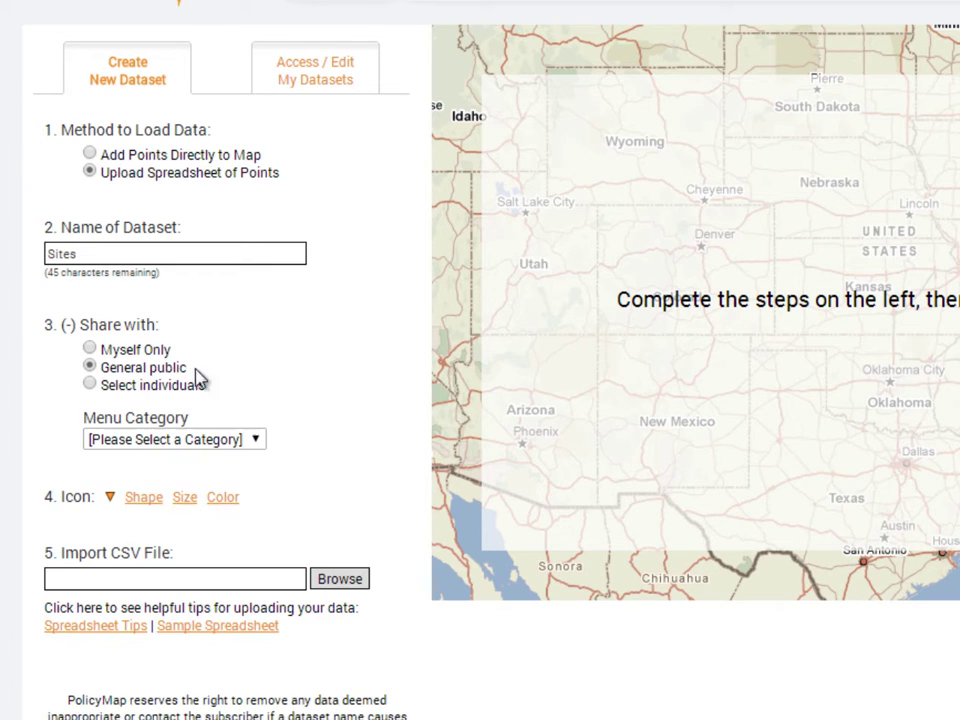
pyautogui.click(257, 441)
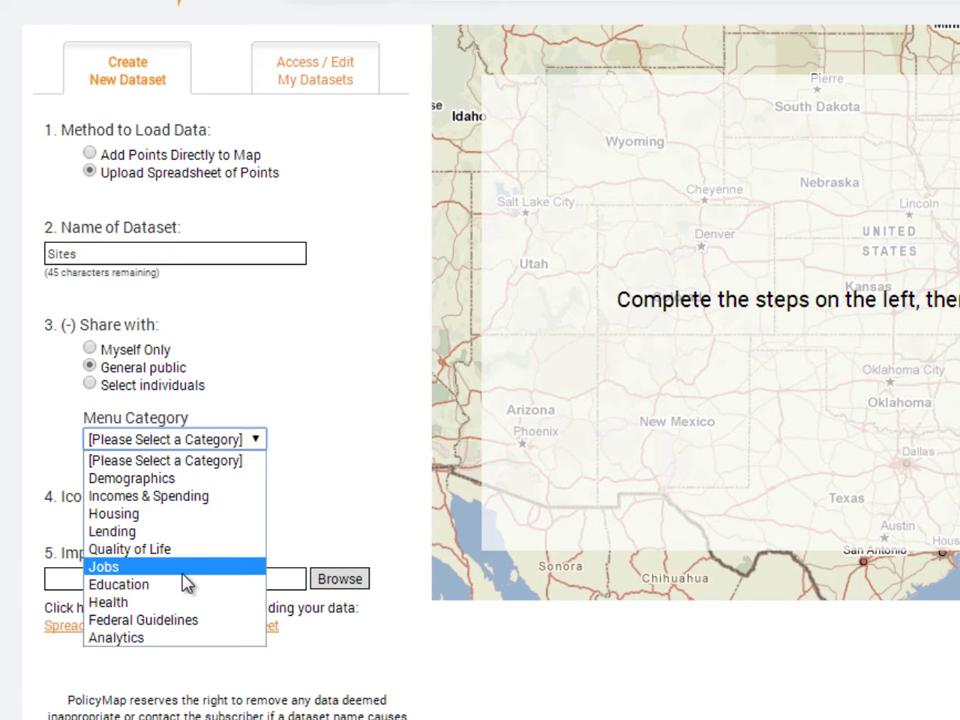
pyautogui.click(255, 447)
pyautogui.click(182, 388)
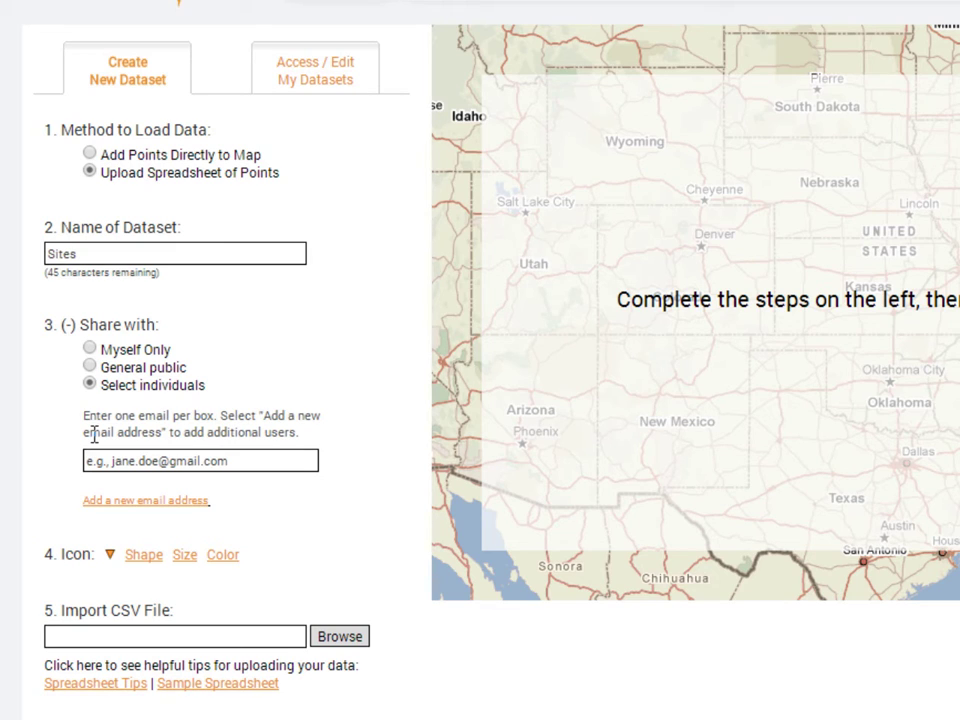
pyautogui.click(122, 353)
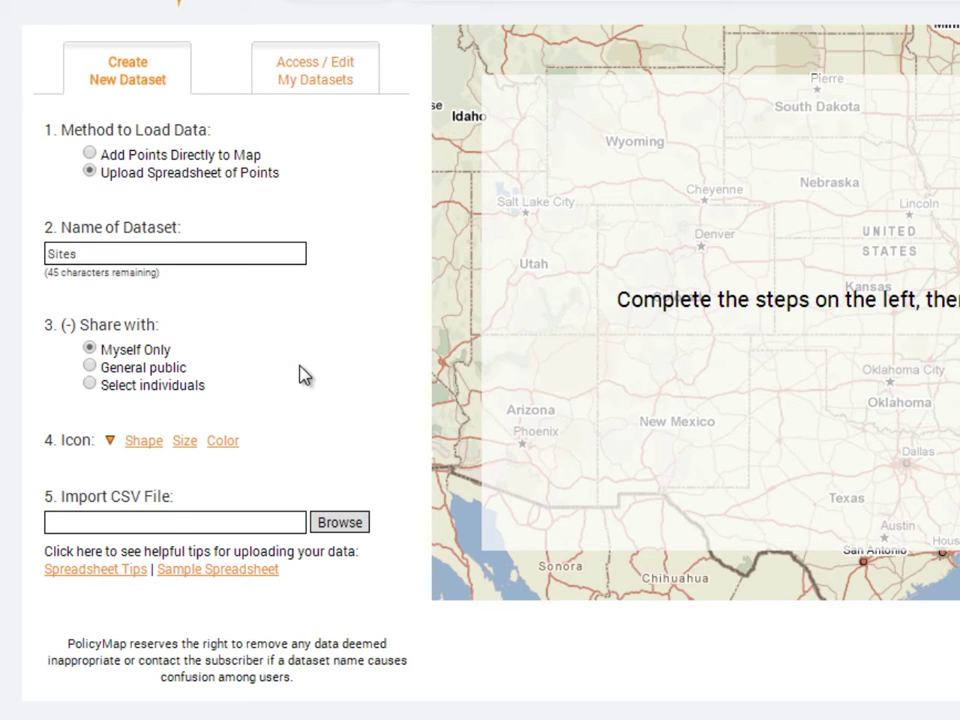
# Step: Set the dataset's point icon to a blue circle
pyautogui.click(144, 441)
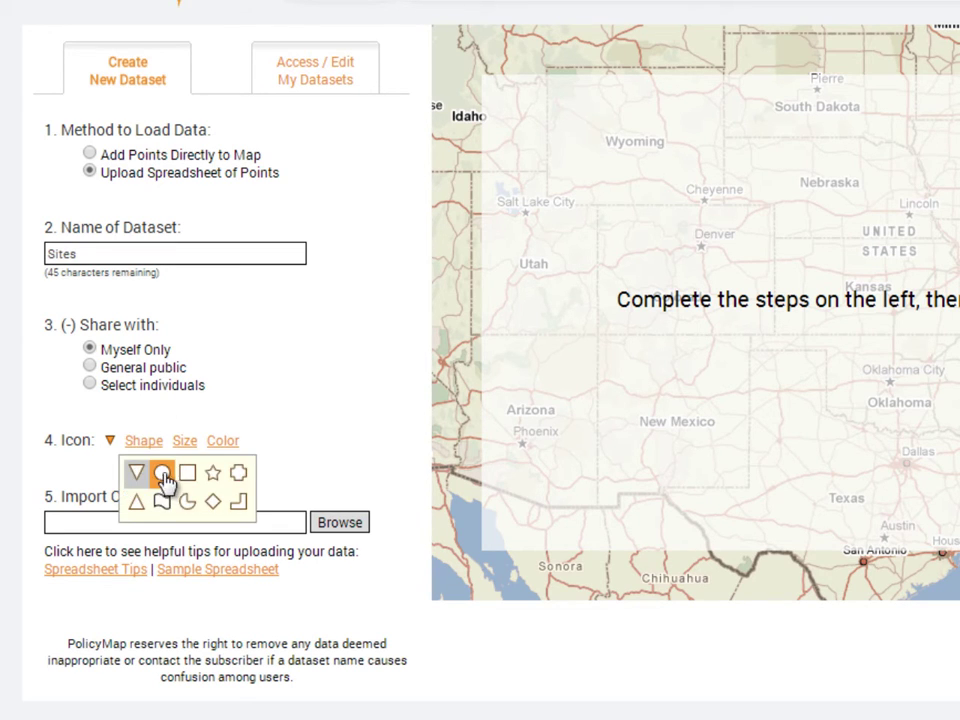
pyautogui.click(163, 473)
pyautogui.click(222, 441)
pyautogui.click(247, 471)
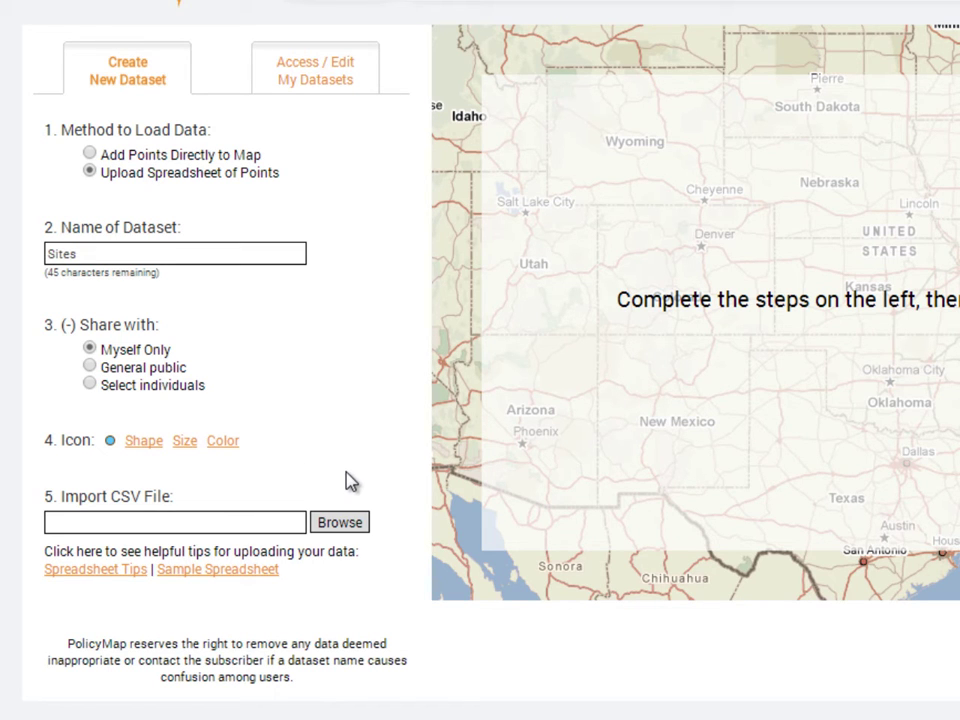
# Step: Import The Reinvestment Fund(100) CSV file as the sites spreadsheet
pyautogui.click(337, 530)
pyautogui.click(392, 316)
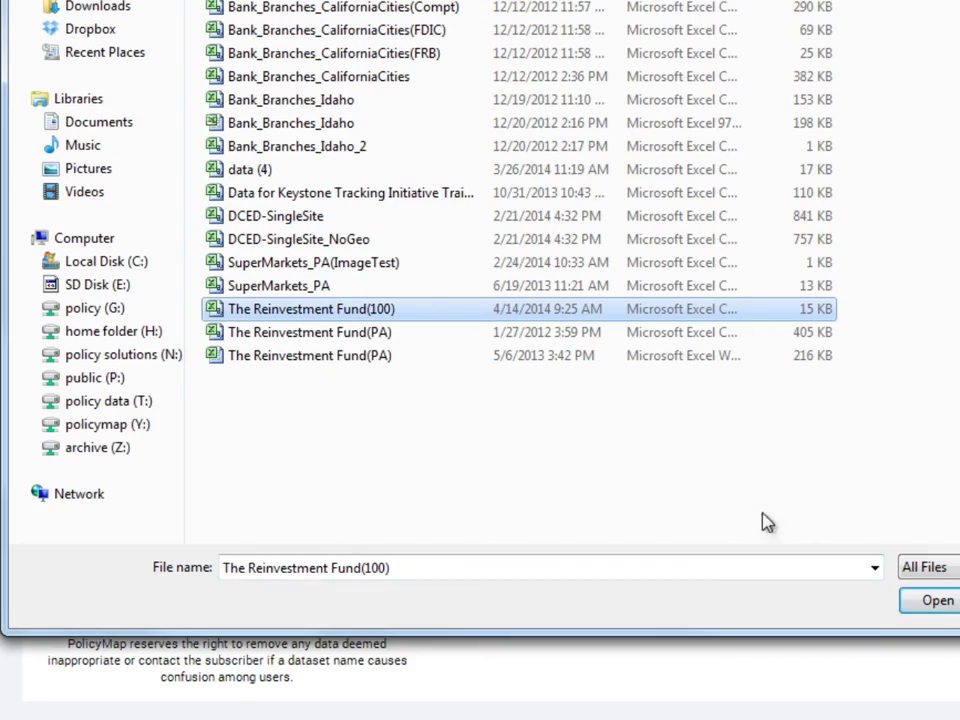
pyautogui.click(936, 601)
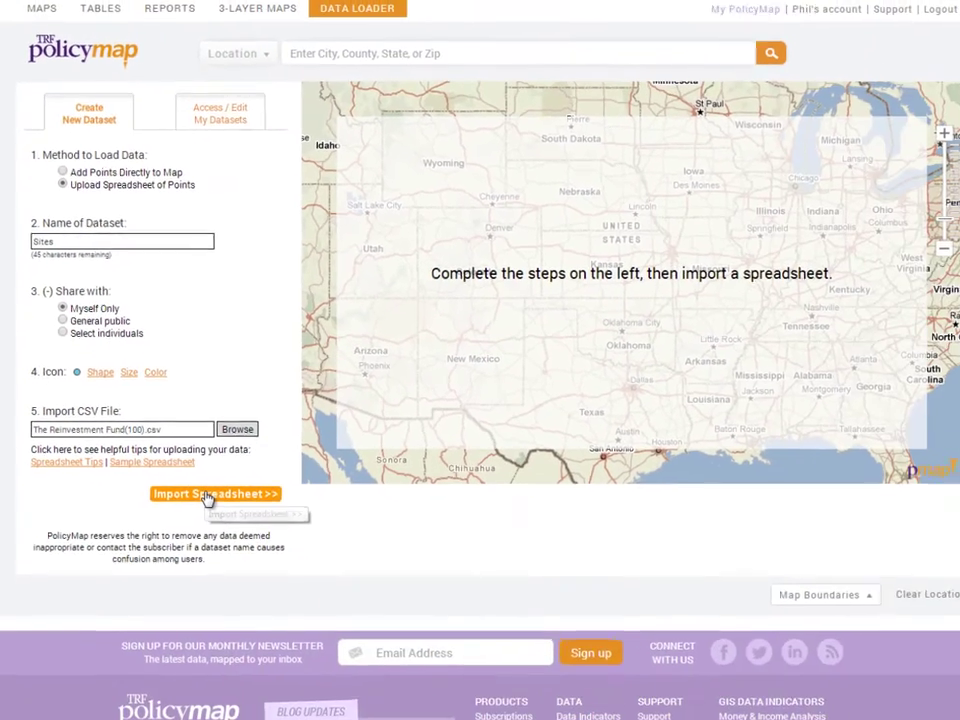
pyautogui.click(207, 496)
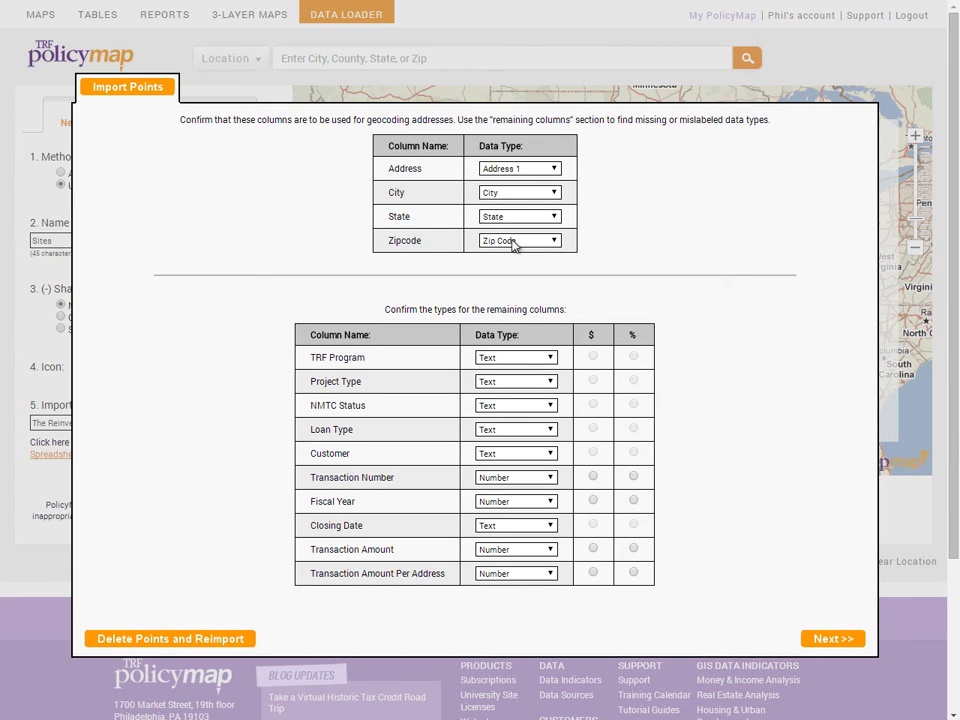
# Step: Keep TRF Program as Text and accept the column types to start geocoding
pyautogui.click(517, 361)
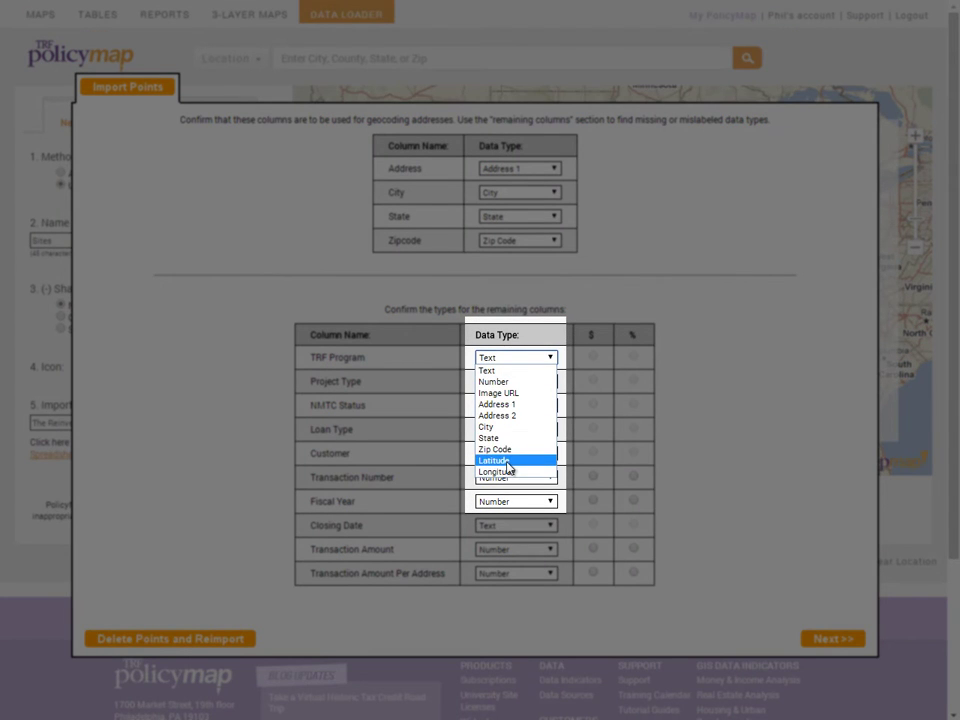
pyautogui.click(516, 370)
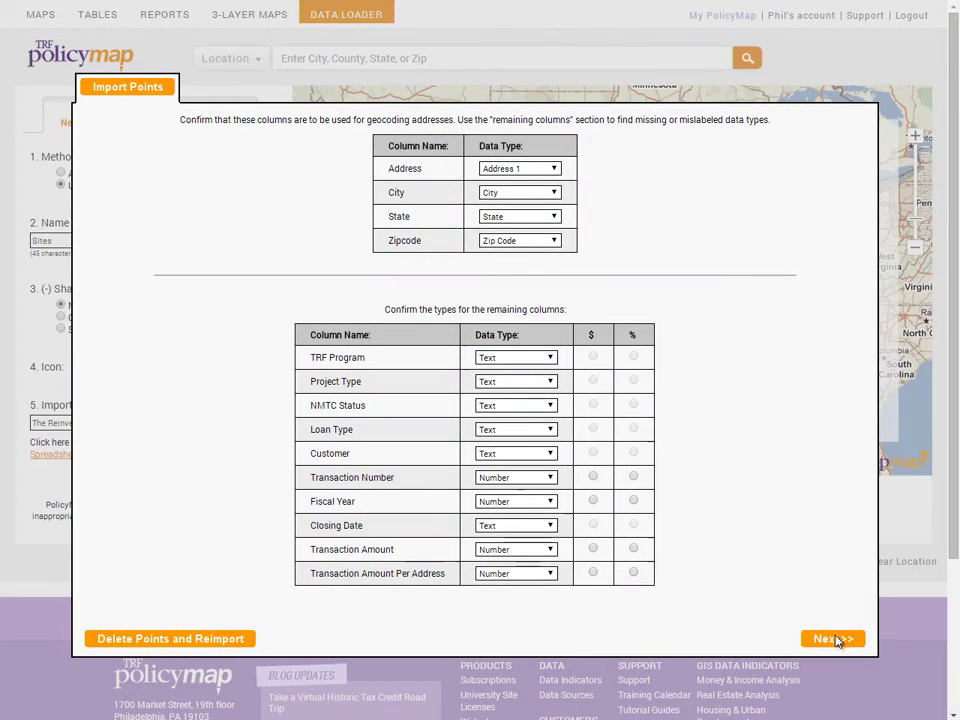
pyautogui.click(838, 637)
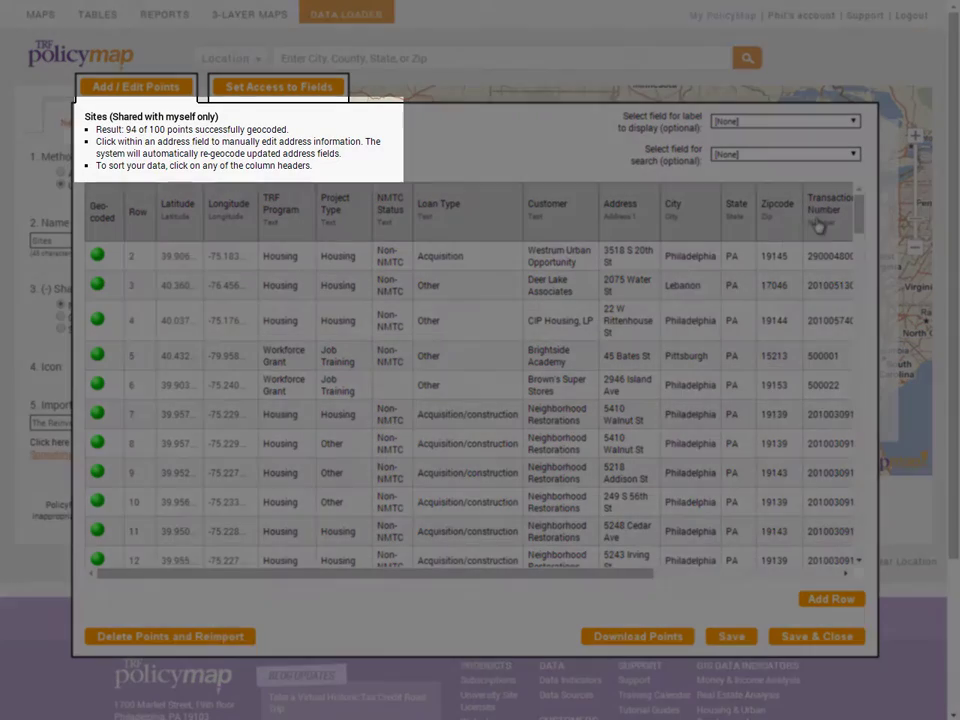
# Step: Highlight the geocoded point count and test editing the Address, Customer and Loan Type cells
pyautogui.moveTo(858, 217)
pyautogui.mouseDown()
pyautogui.moveTo(858, 292)
pyautogui.moveTo(858, 217)
pyautogui.mouseUp()
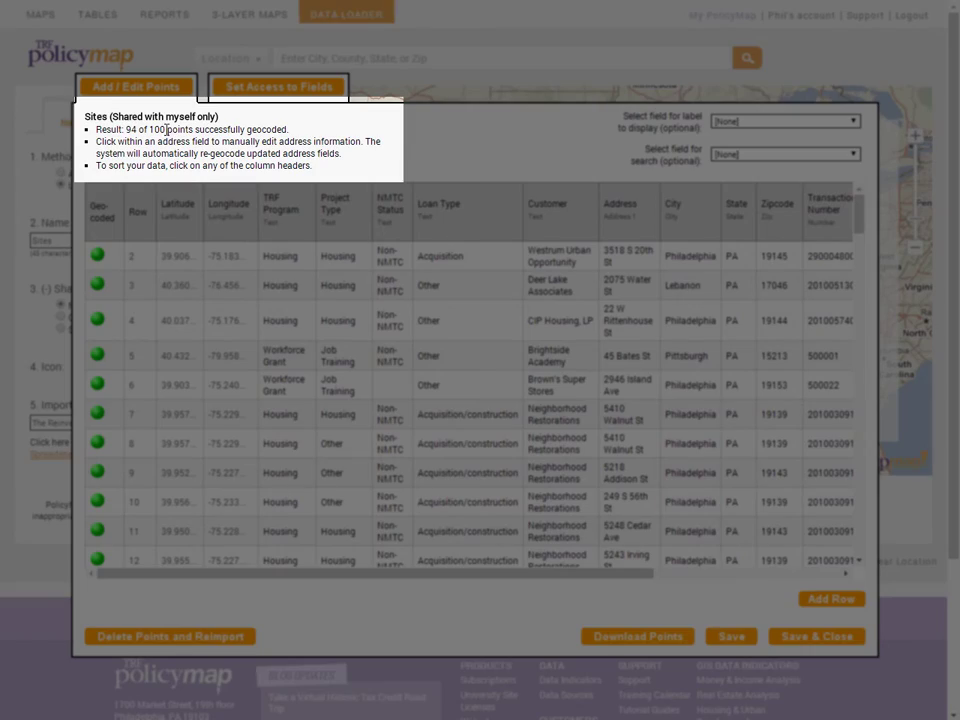
pyautogui.moveTo(160, 129); pyautogui.dragTo(123, 129)
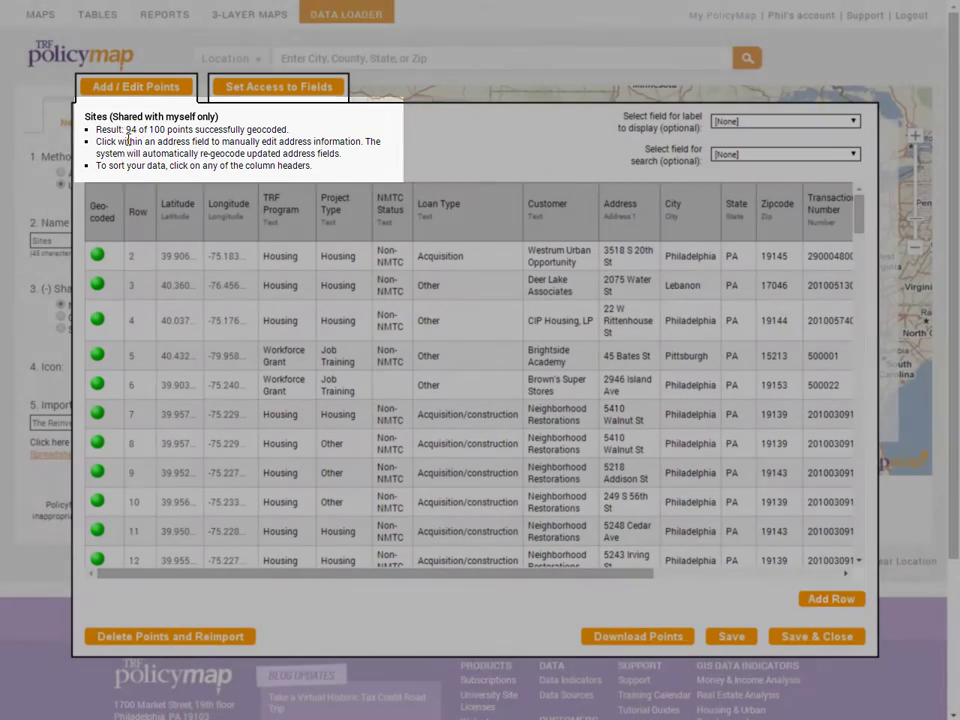
pyautogui.click(128, 141)
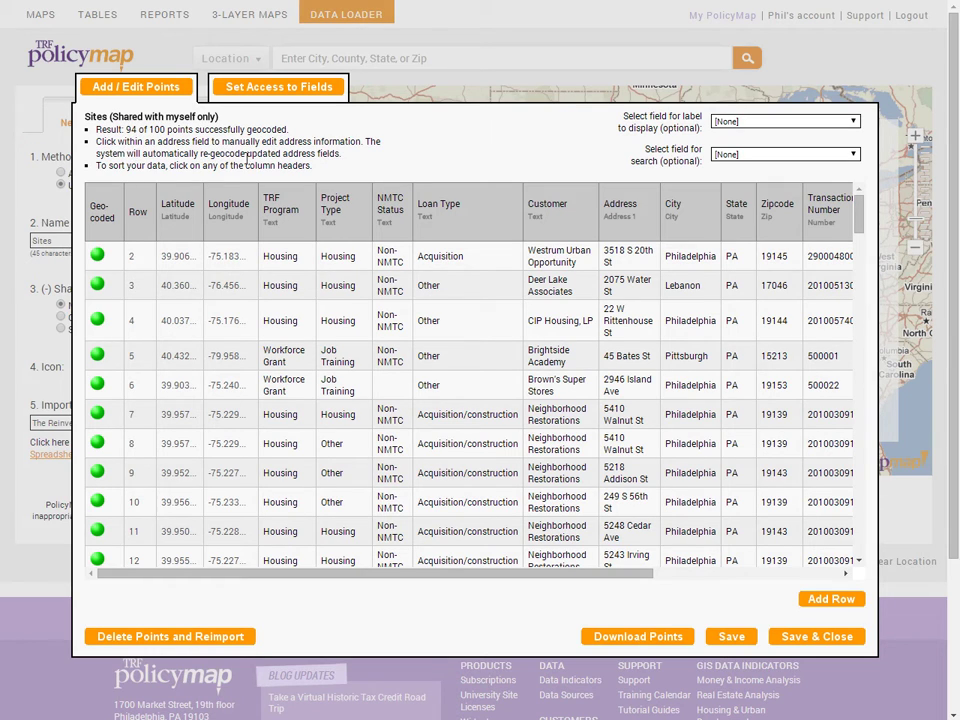
pyautogui.click(617, 253)
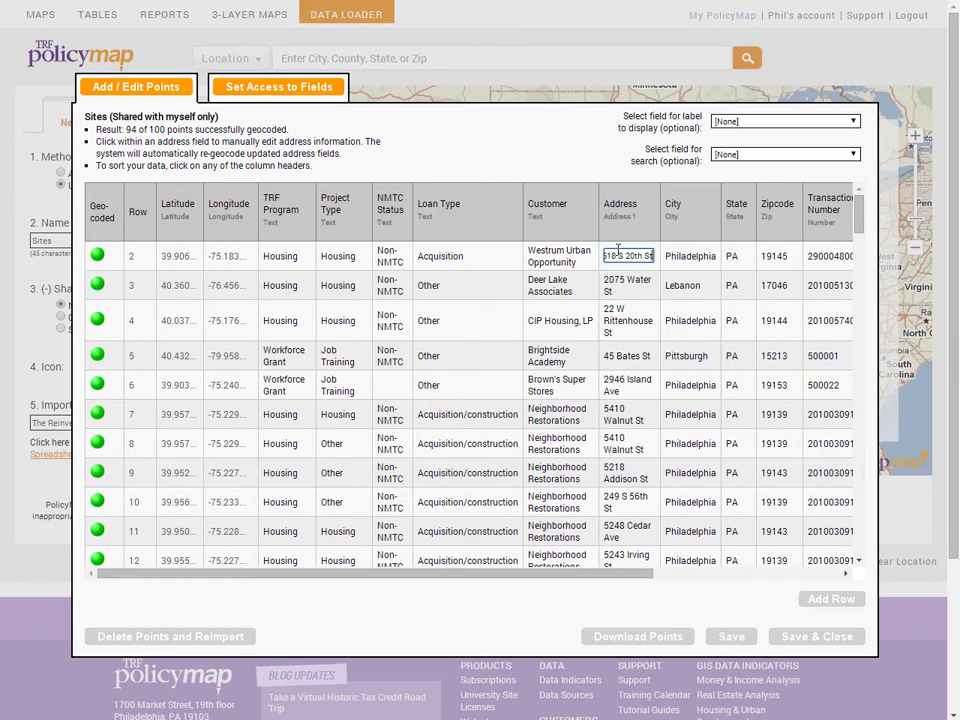
pyautogui.click(553, 253)
pyautogui.click(453, 256)
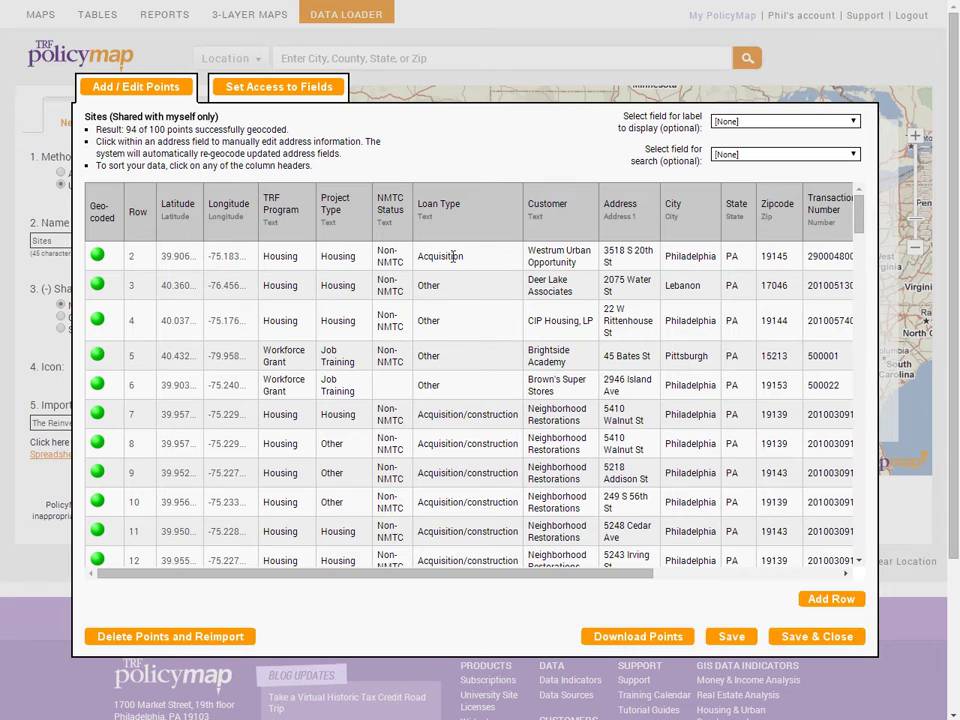
pyautogui.click(398, 165)
# Step: Sort the points table by customer, then by geocoding status to list failures first
pyautogui.click(543, 207)
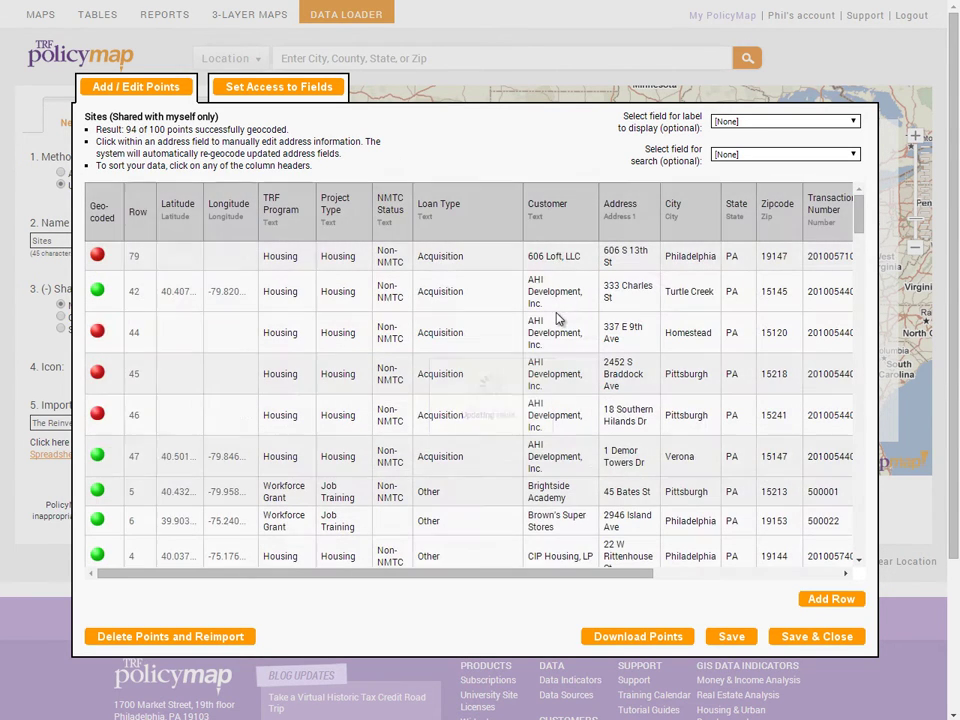
pyautogui.click(104, 212)
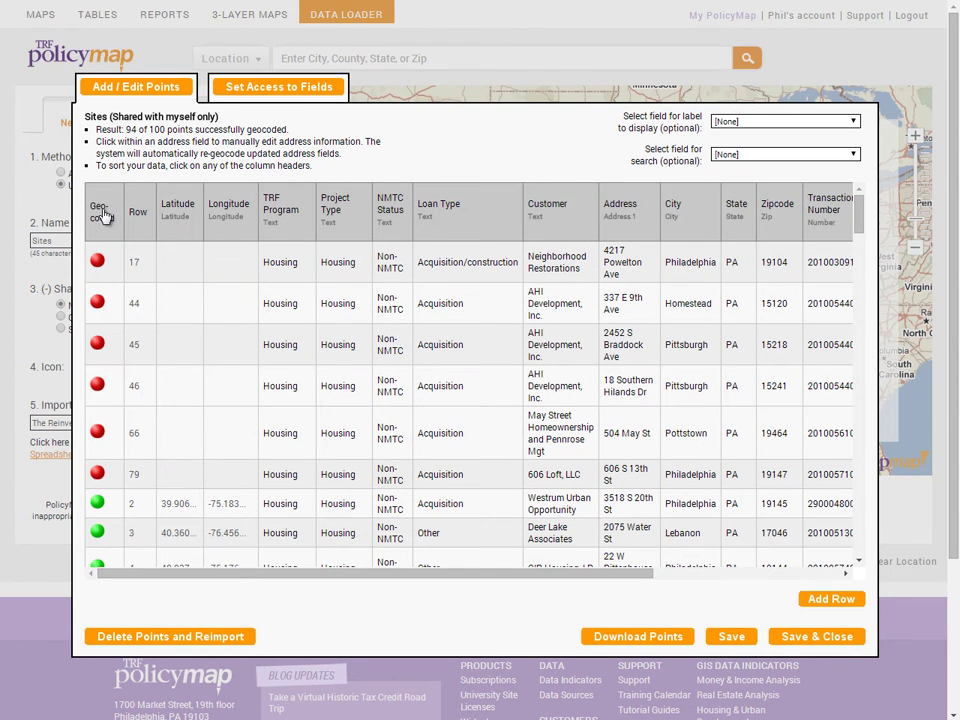
pyautogui.scroll(-2, 104, 400)
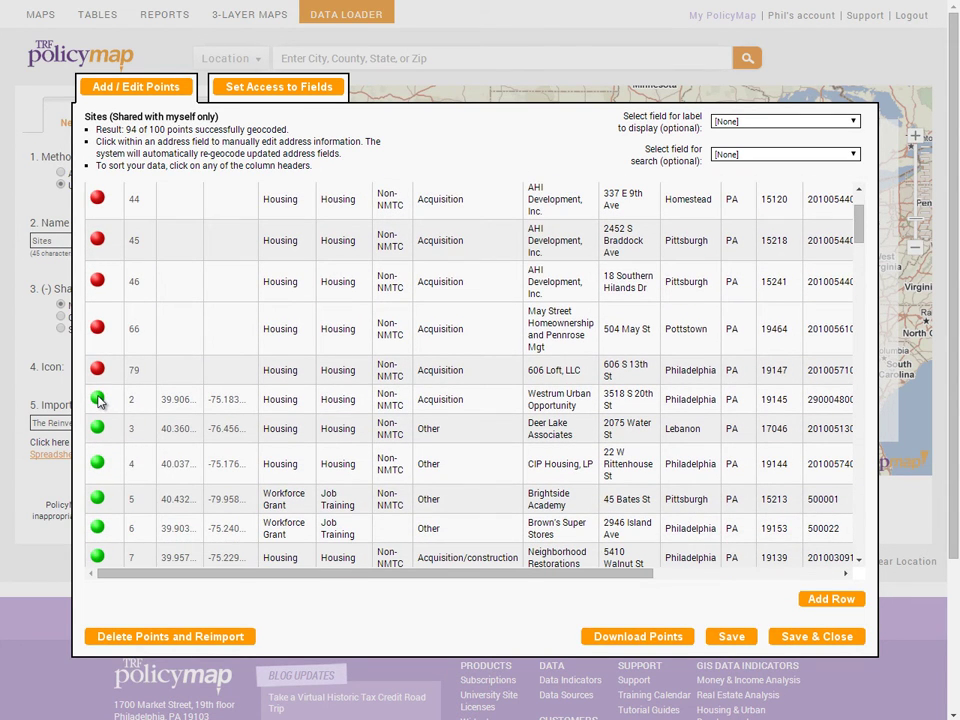
pyautogui.scroll(2, 100, 400)
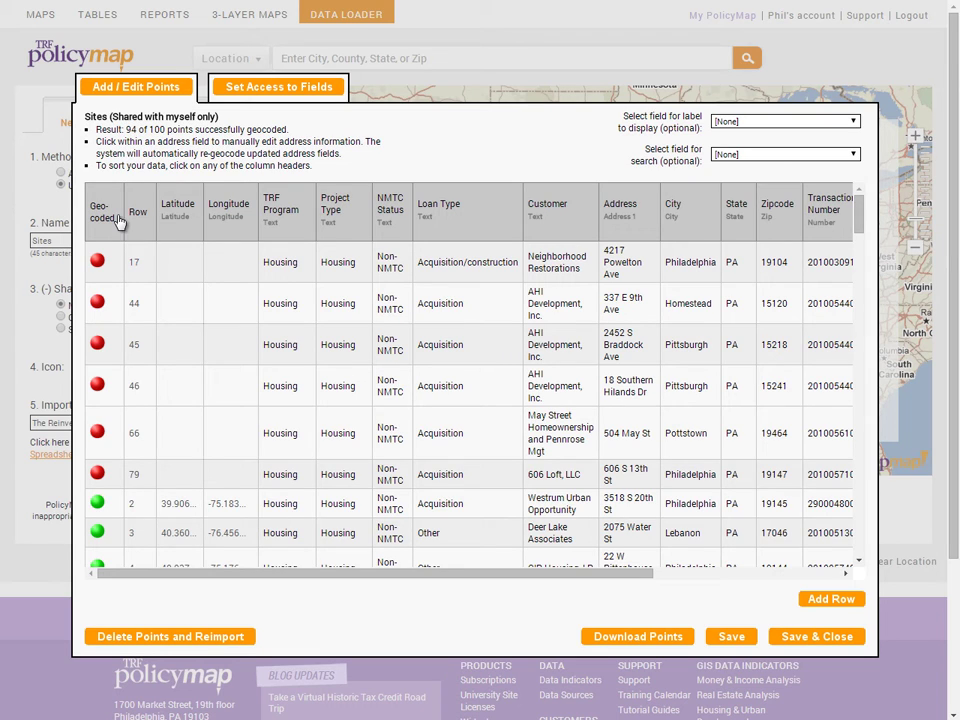
pyautogui.click(645, 266)
pyautogui.moveTo(652, 262)
pyautogui.mouseDown()
pyautogui.moveTo(621, 266)
pyautogui.moveTo(561, 242)
pyautogui.mouseUp()
pyautogui.write('1210')
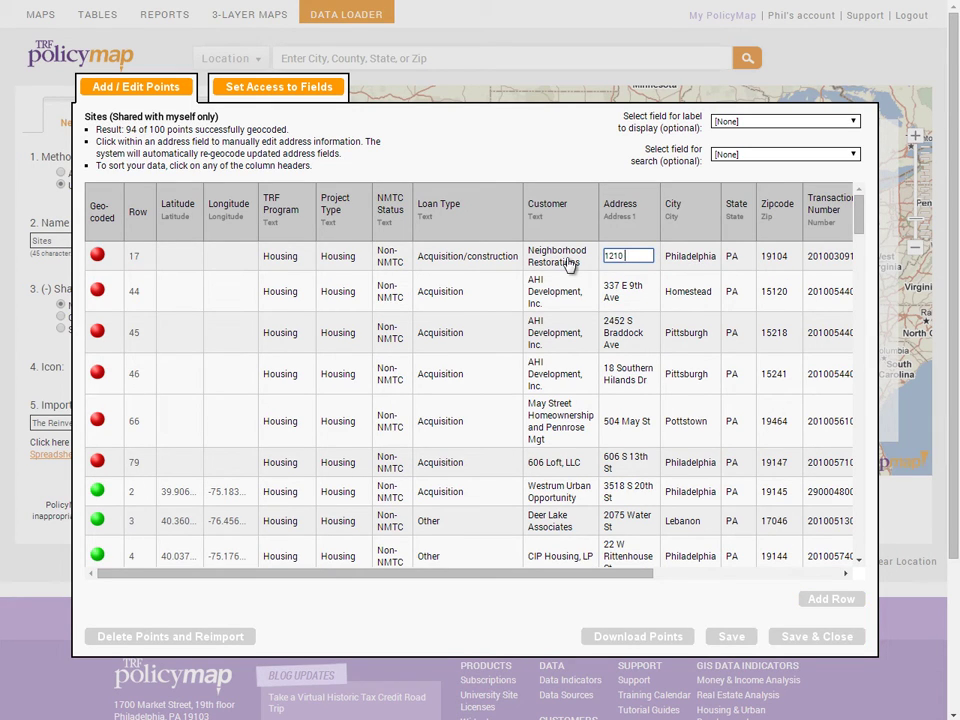
pyautogui.write(' St')
pyautogui.press('Tab')
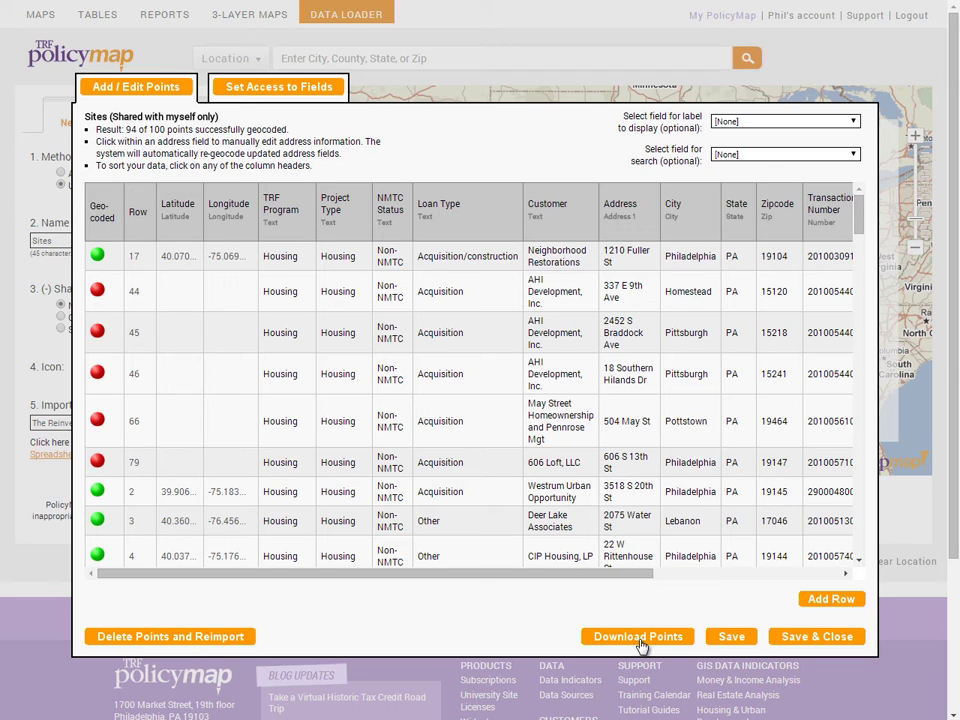
# Step: Save the points, rename the dataset 'Sites TRF', use flag markers, and view my datasets
pyautogui.click(802, 638)
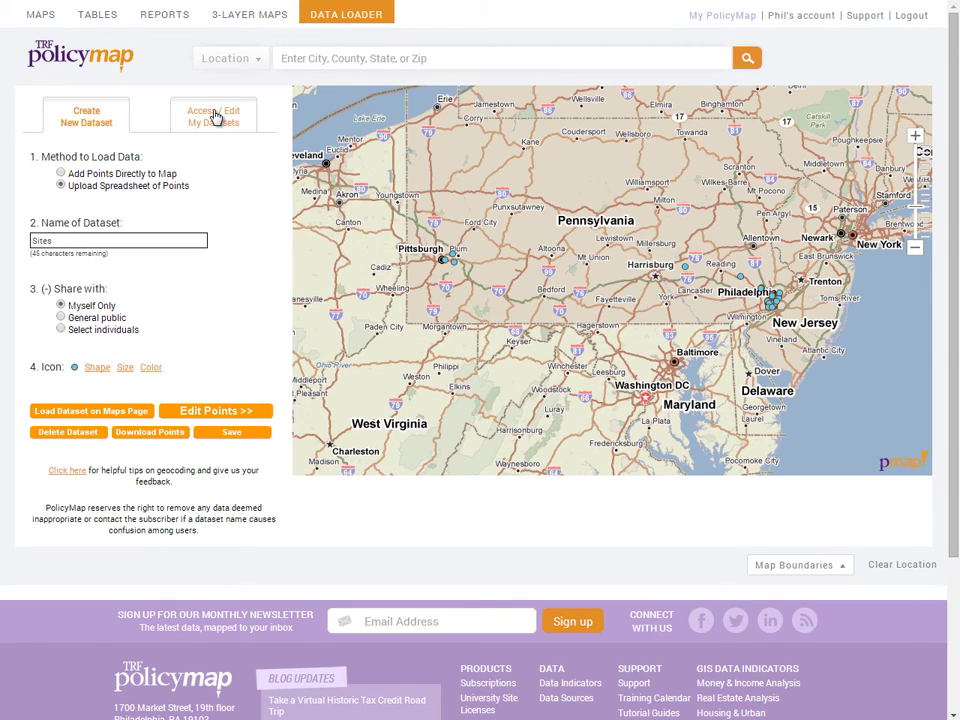
pyautogui.click(69, 236)
pyautogui.write('TRF')
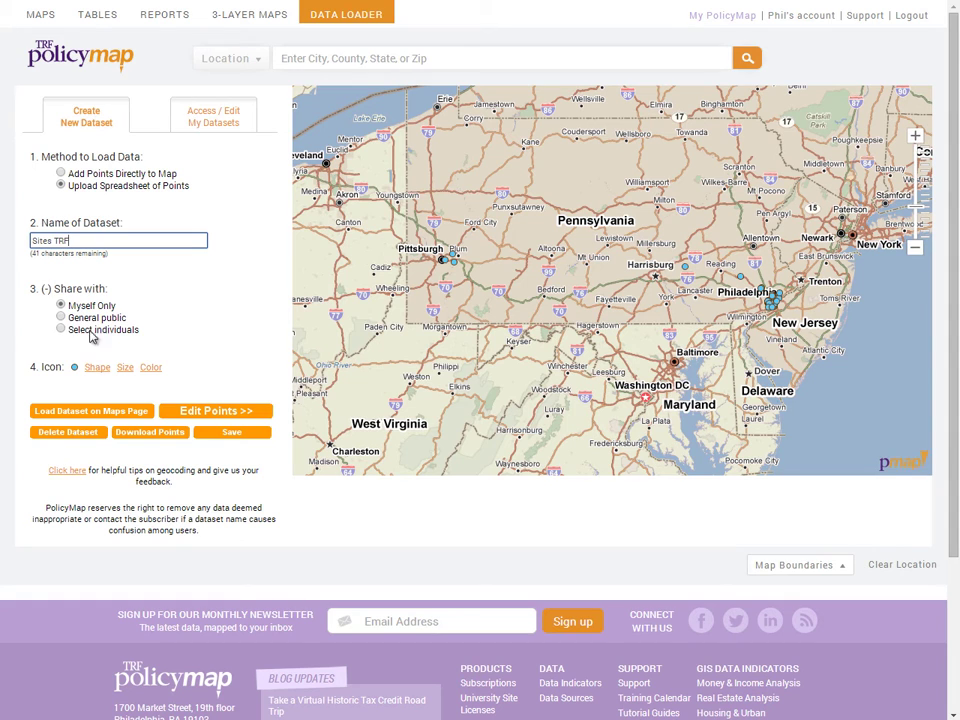
pyautogui.click(98, 368)
pyautogui.click(110, 404)
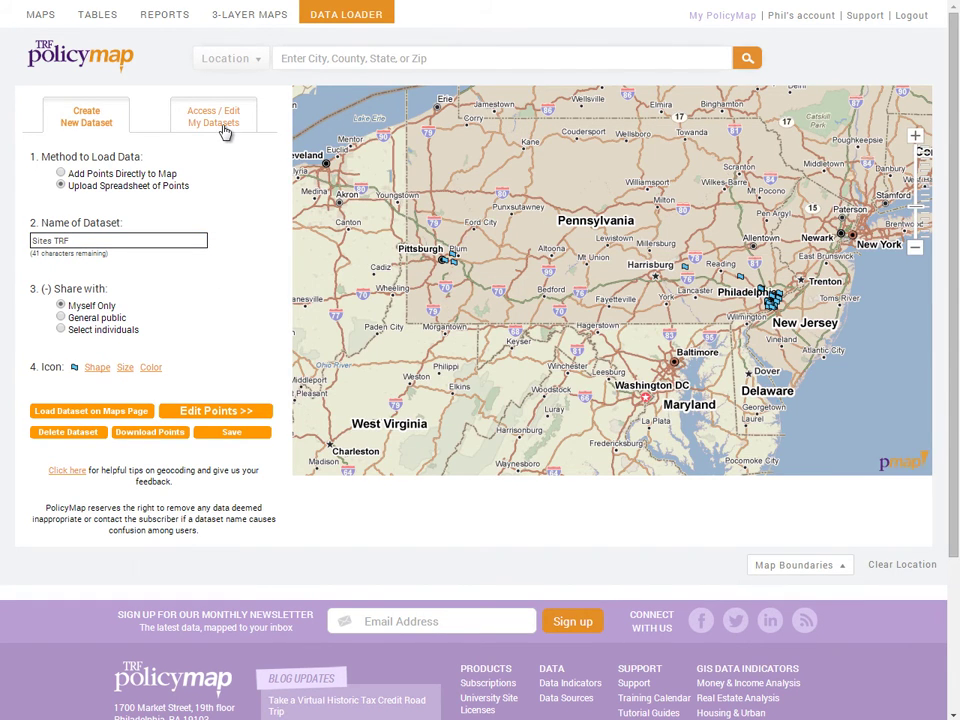
pyautogui.click(228, 122)
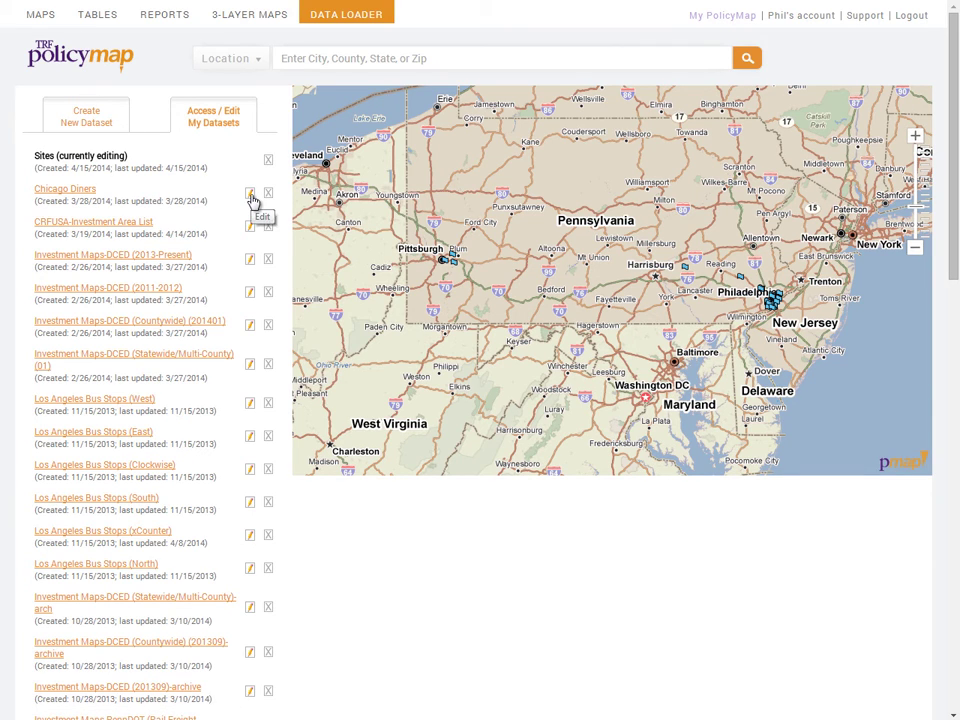
# Step: Leave the Data Loader for the main map, browse My Data and Quality of Life, then close My Data
pyautogui.click(42, 16)
pyautogui.click(494, 395)
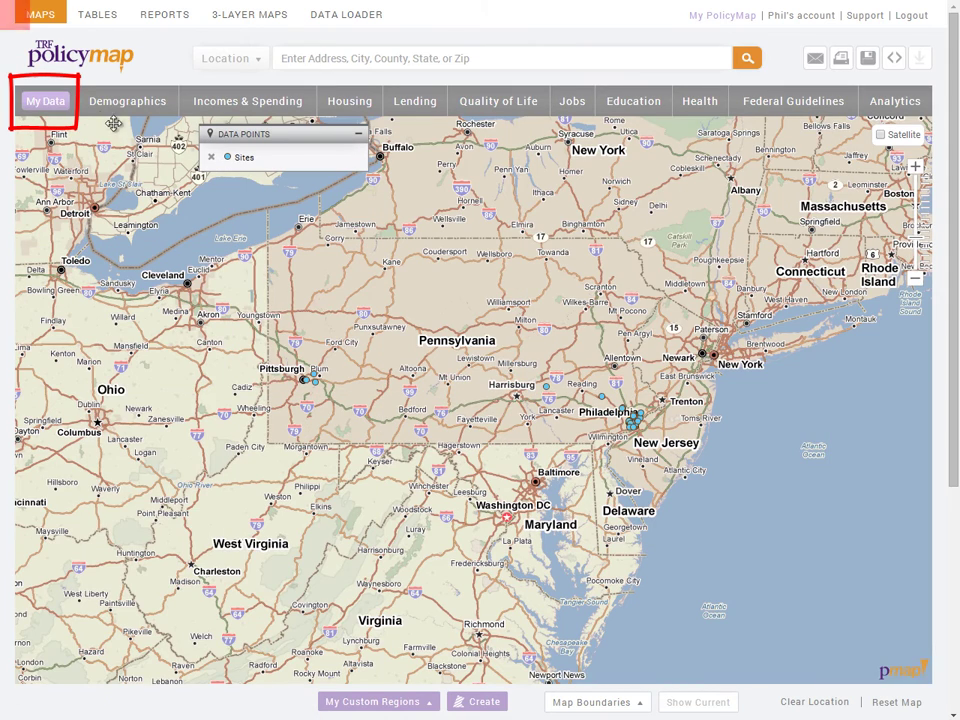
pyautogui.click(50, 108)
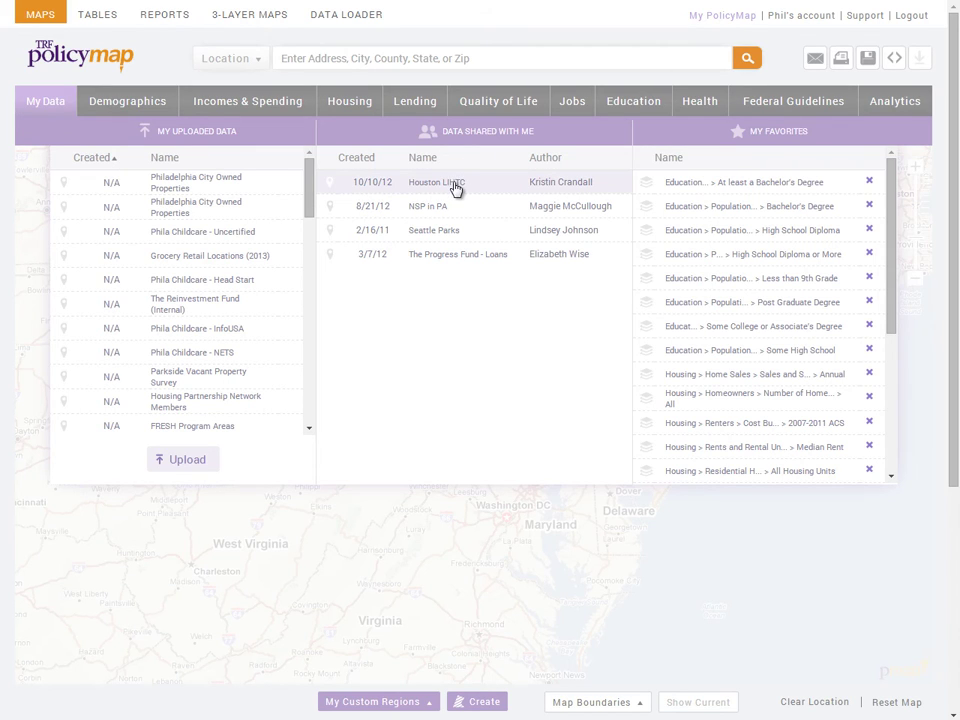
pyautogui.click(493, 108)
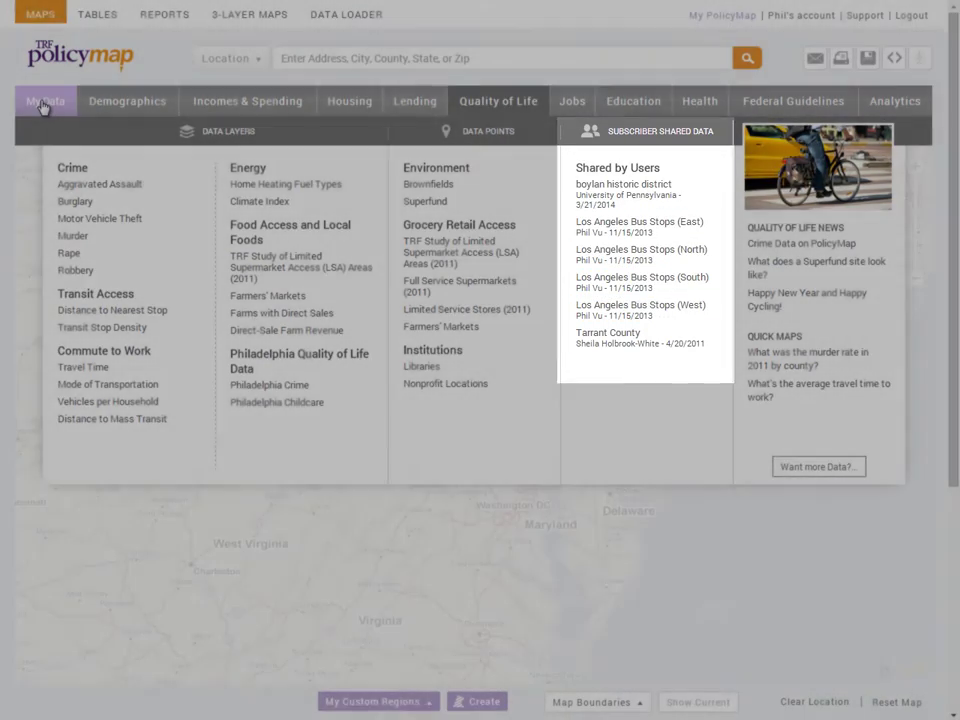
pyautogui.click(40, 100)
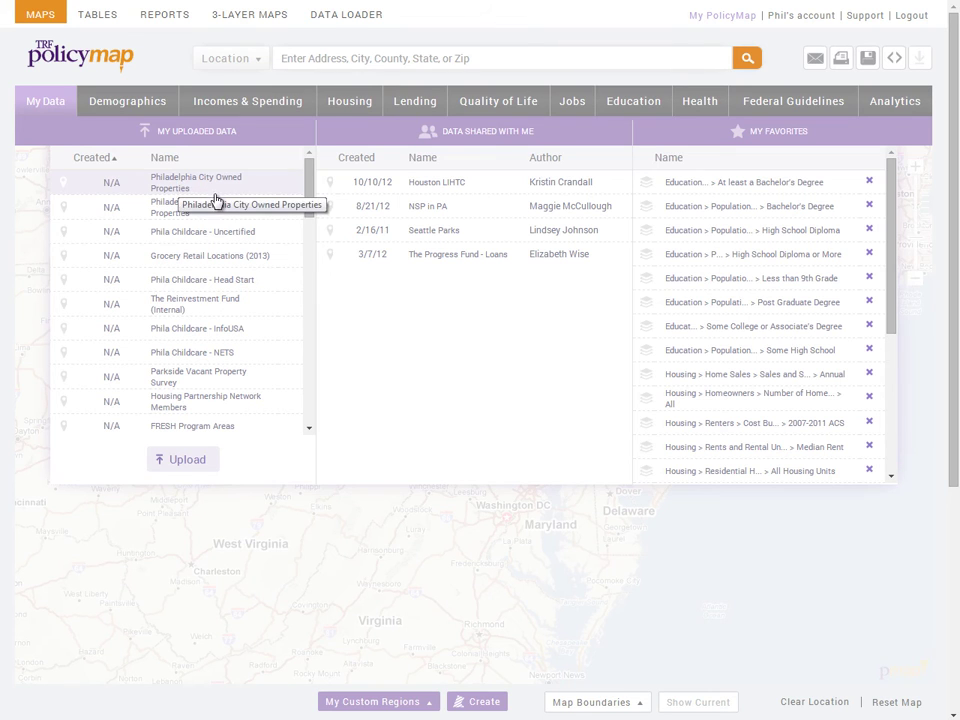
pyautogui.scroll(-2, 260, 290)
pyautogui.scroll(-3, 280, 275)
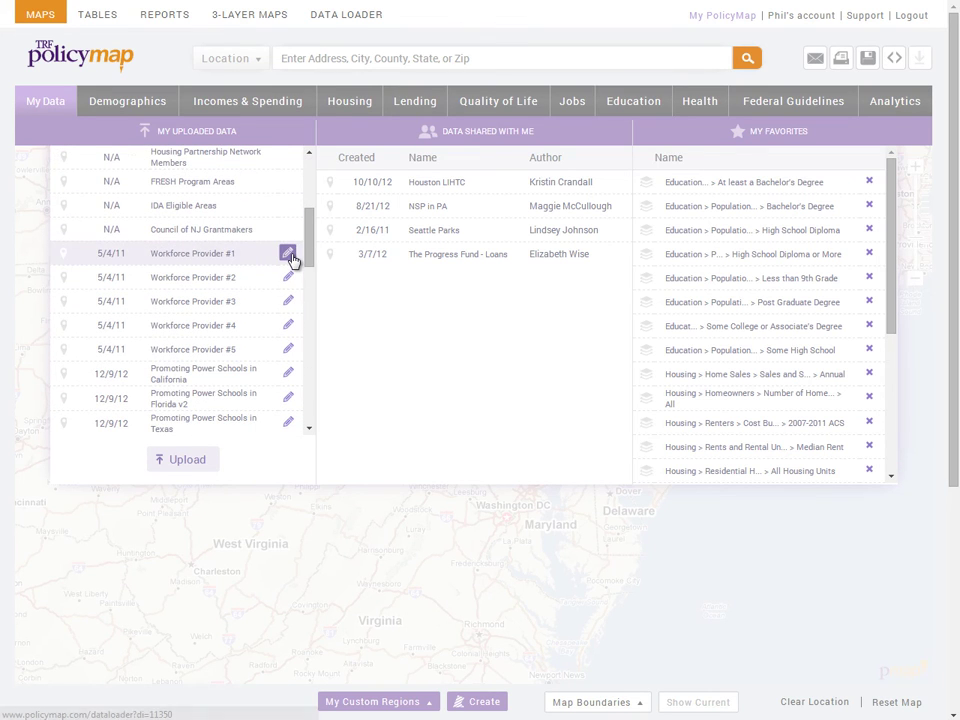
pyautogui.click(62, 94)
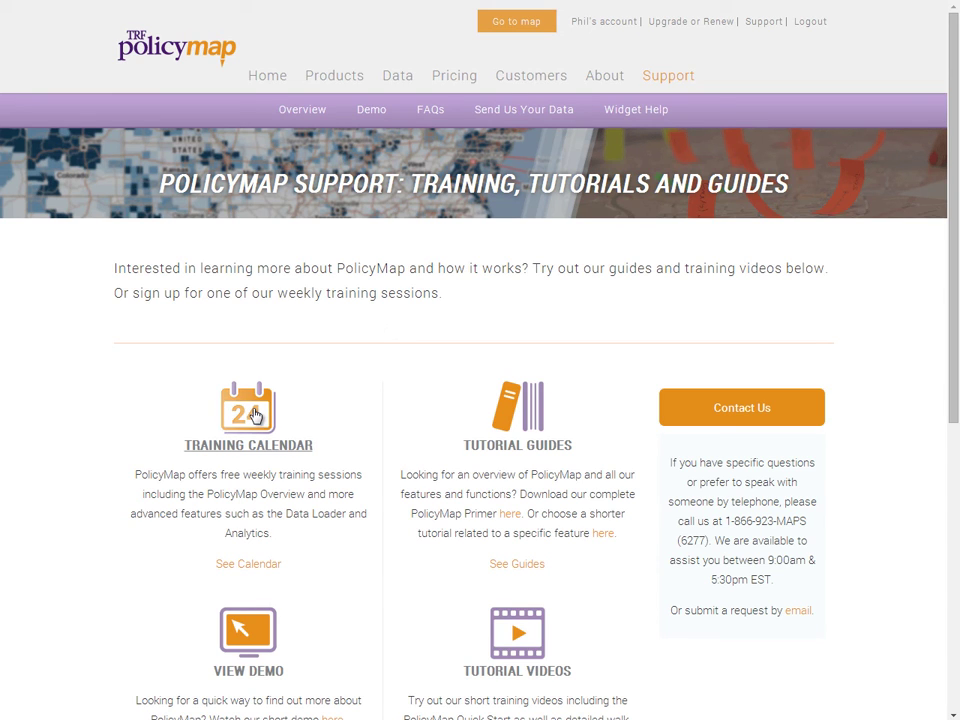
# Step: Scroll down the Support page to its demo and tutorial videos
pyautogui.scroll(-2, 385, 422)
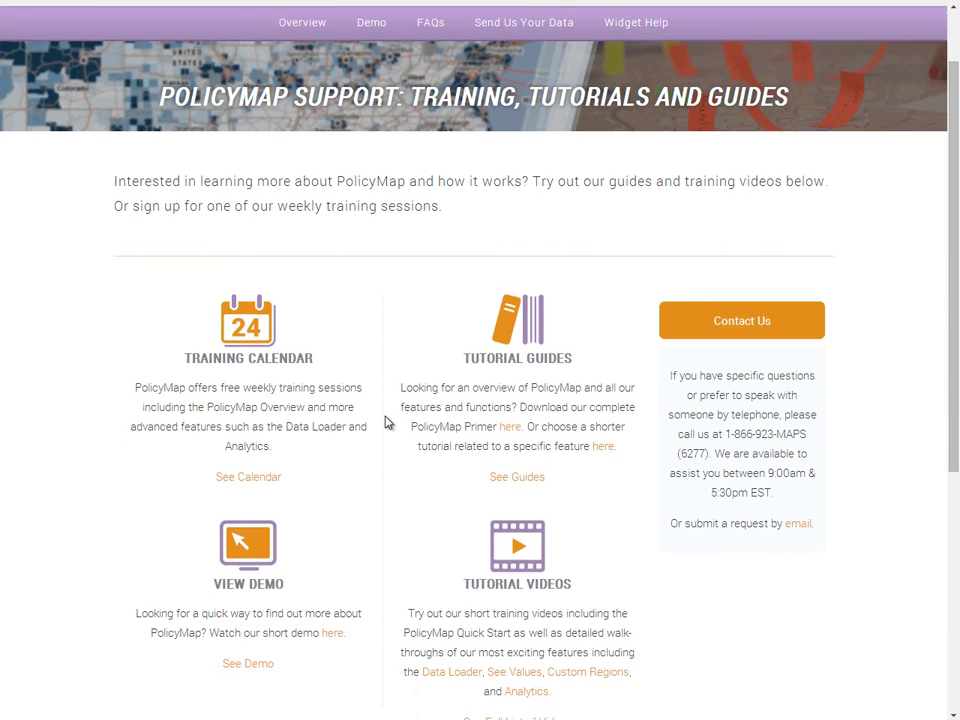